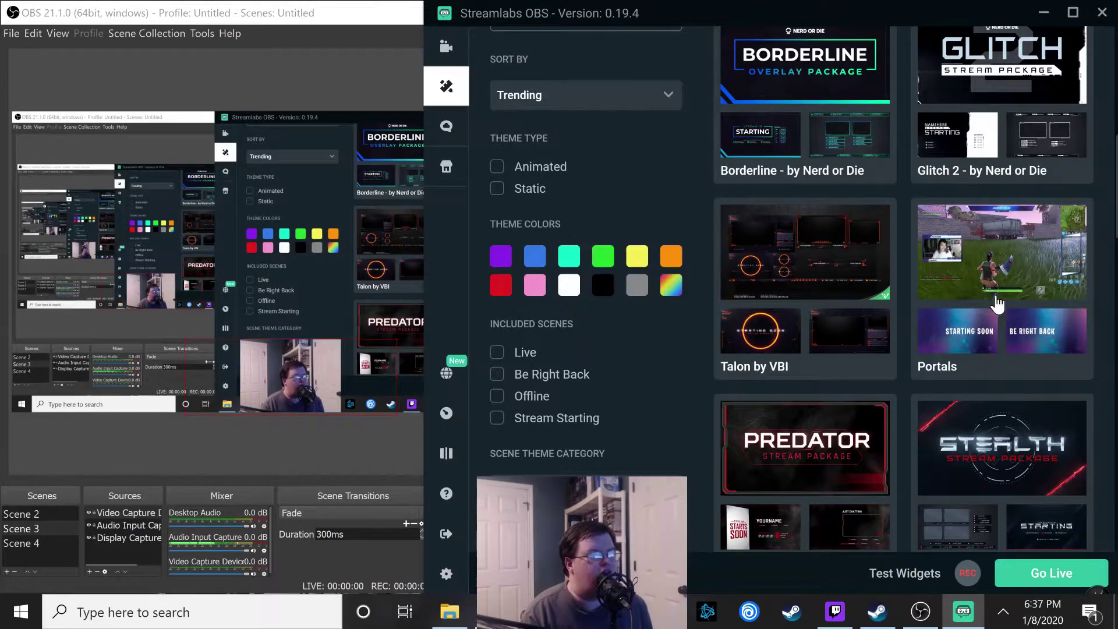
- Install the Portals overlay theme after previewing its Starting Soon scene
left_click(998, 303)
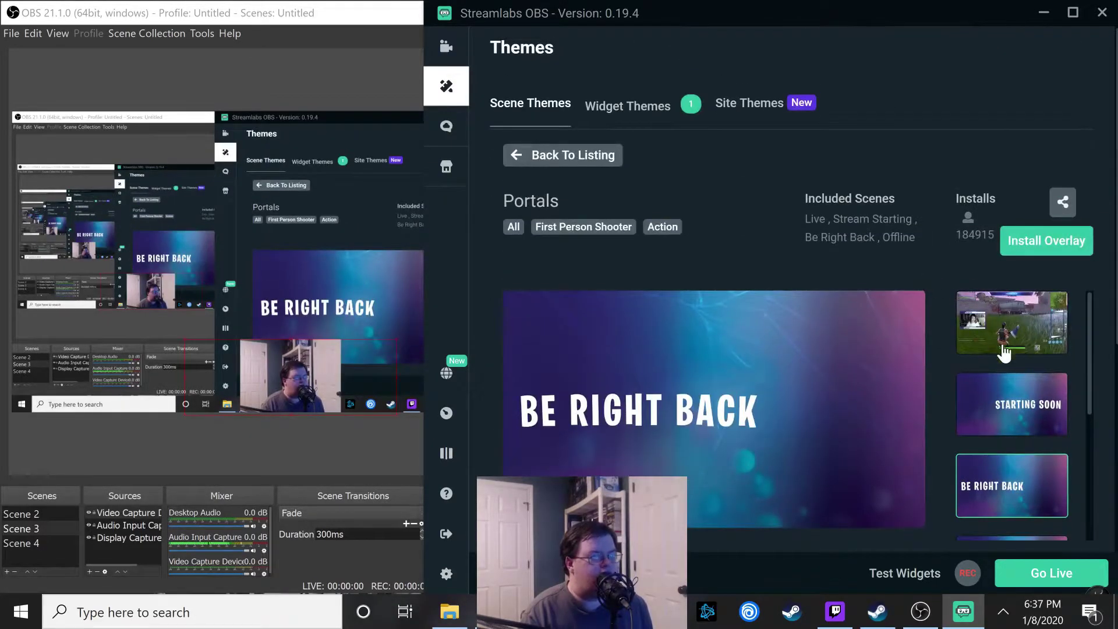
left_click(1026, 400)
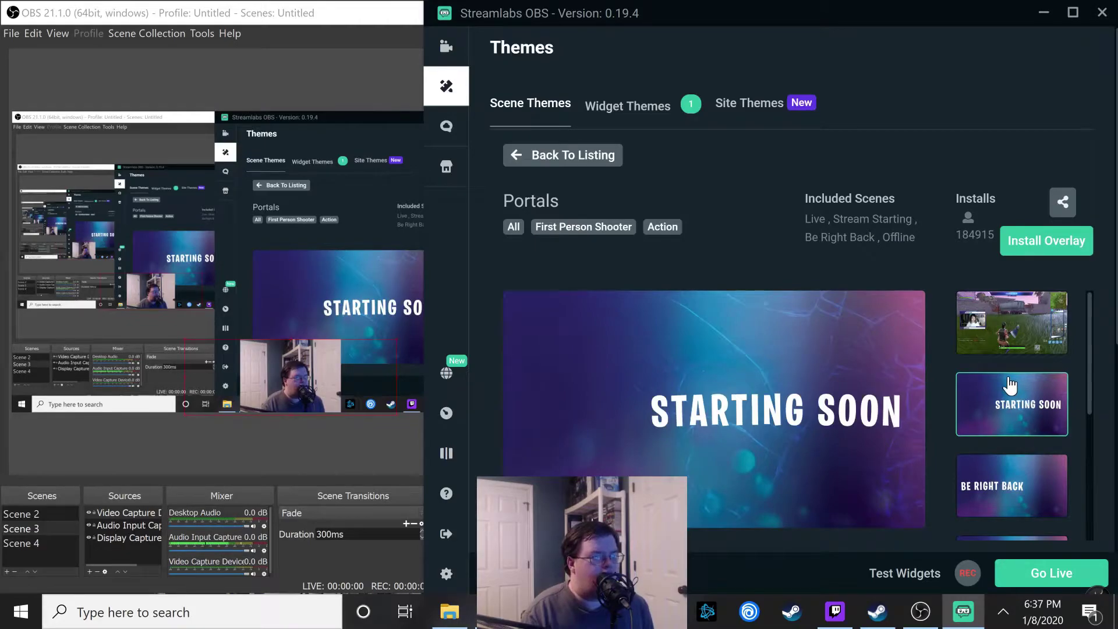
left_click(1057, 246)
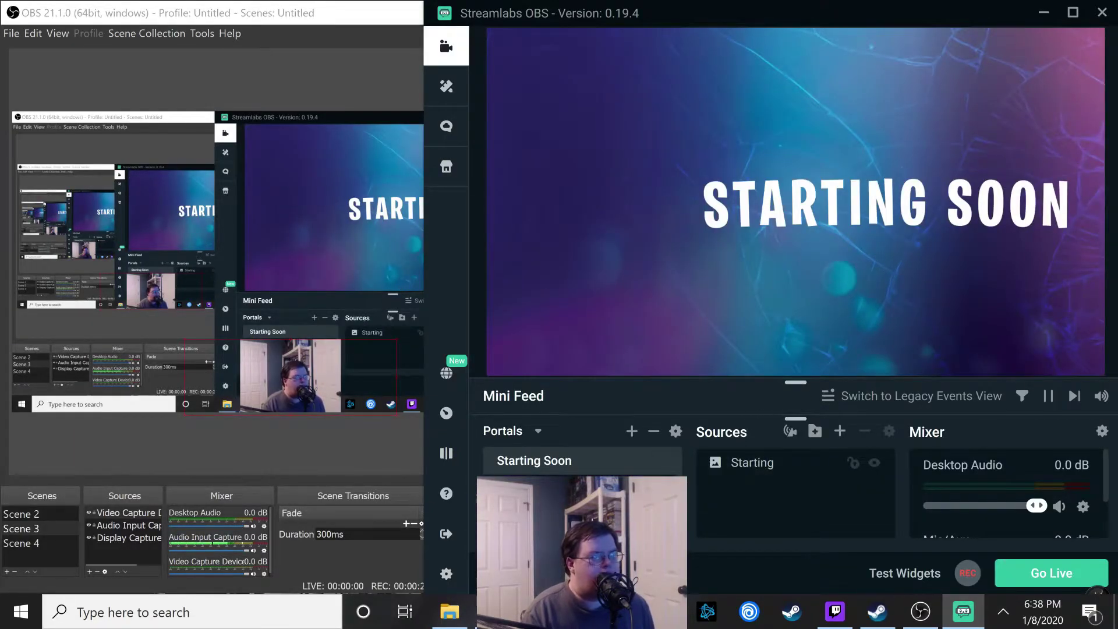
- Select the full Image File path of the Starting source, then bring OBS Studio forward
left_click(730, 468)
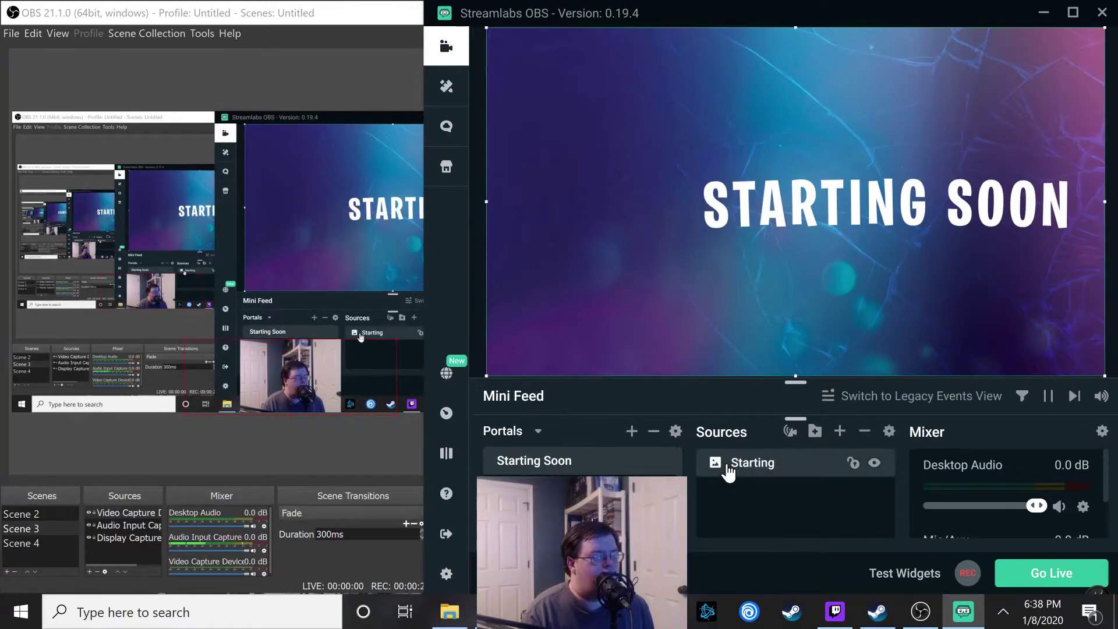
double_click(731, 470)
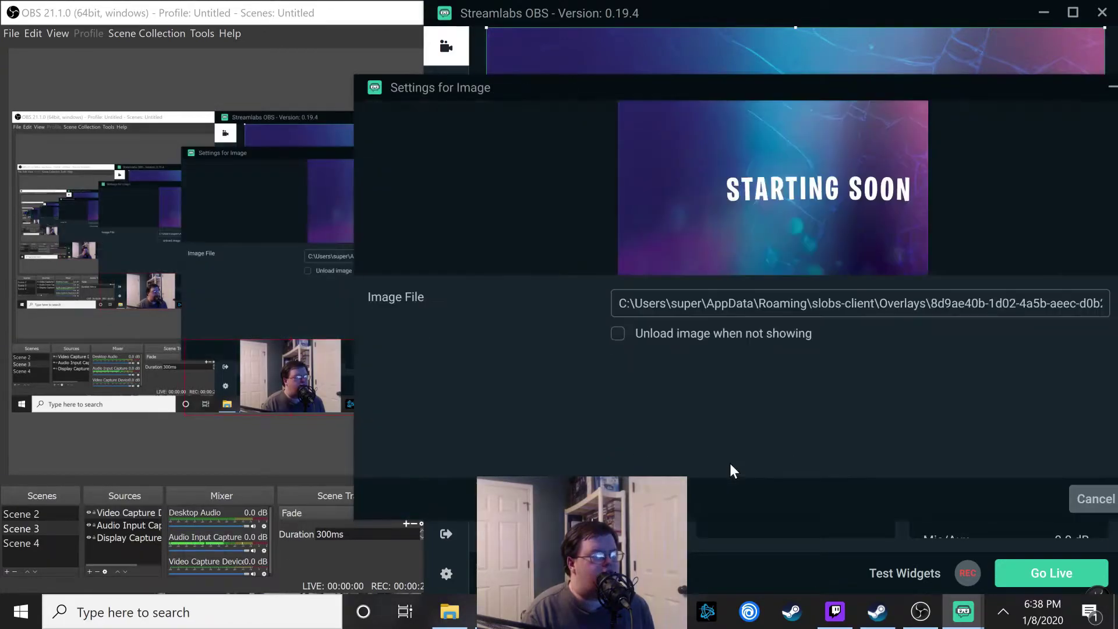
double_click(956, 303)
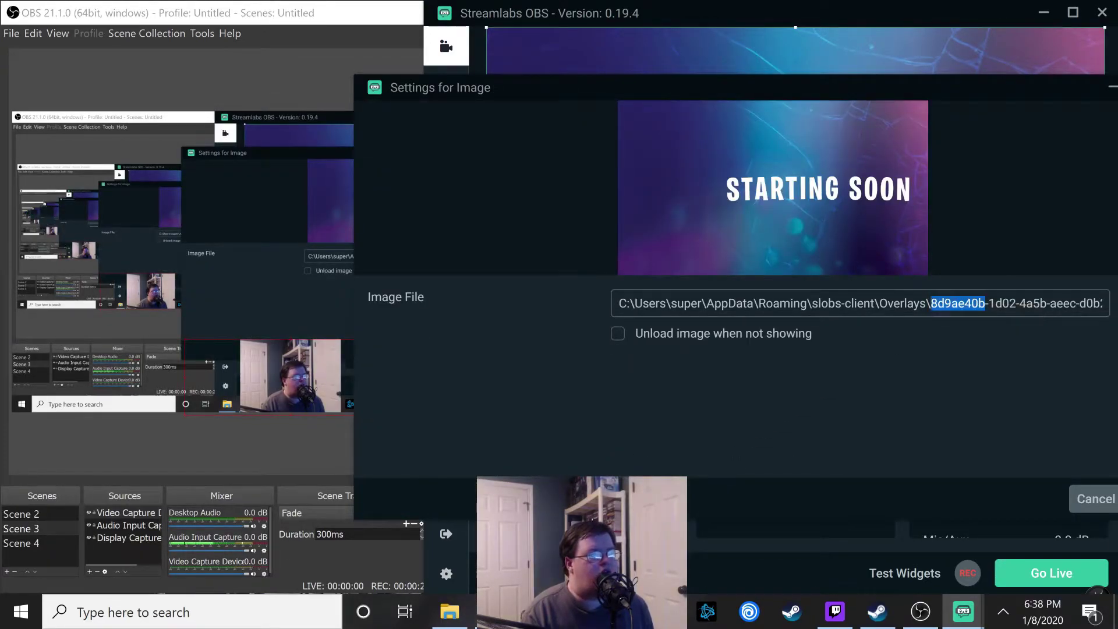
triple_click(956, 303)
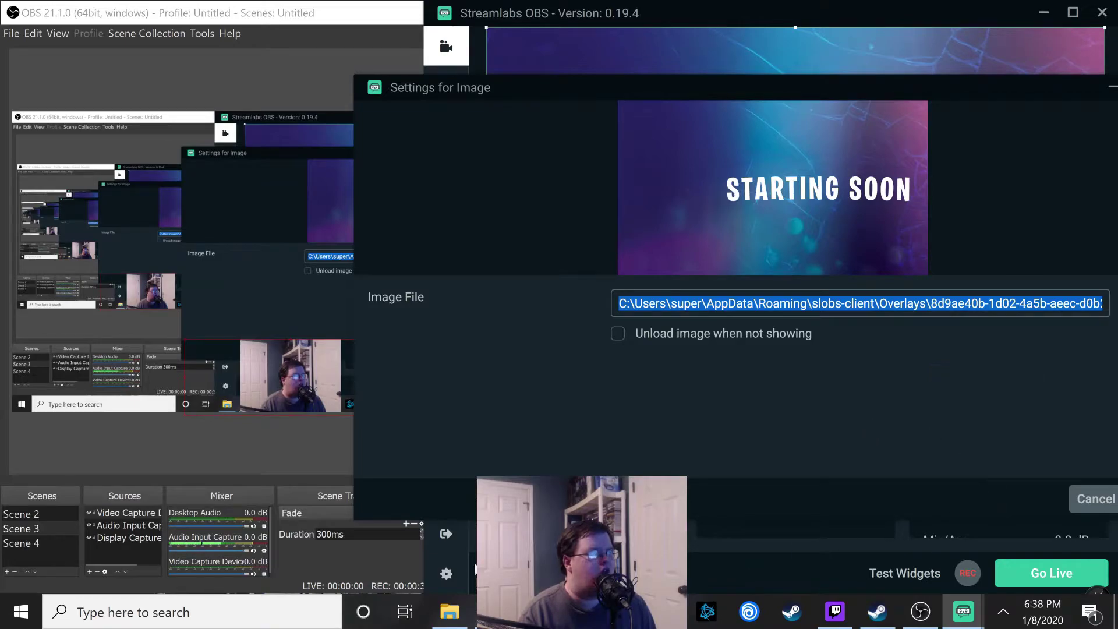
left_click(142, 553)
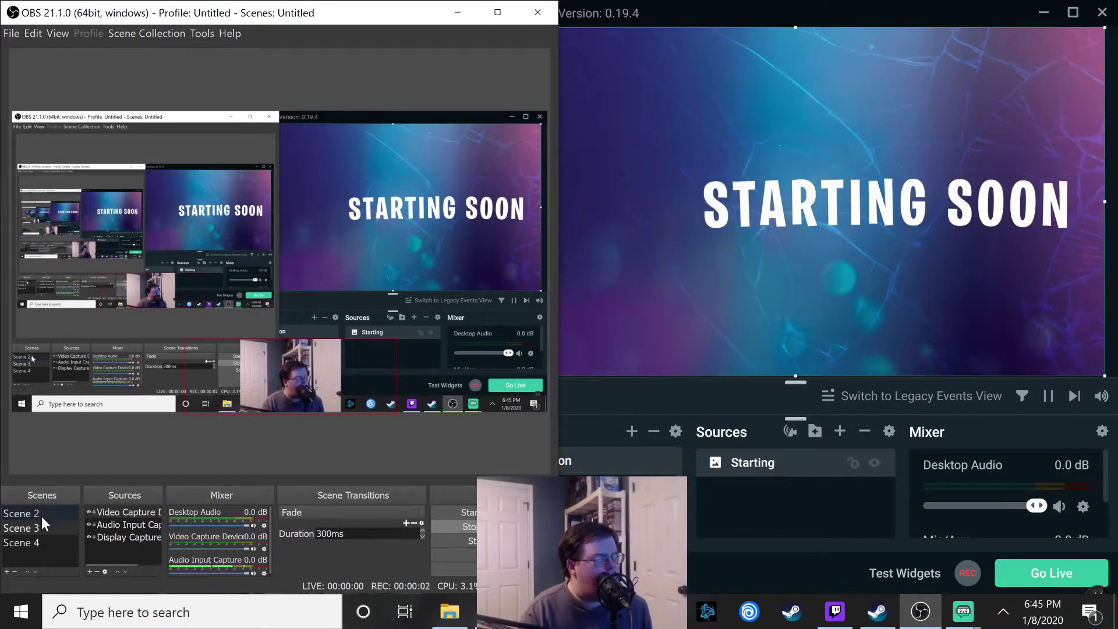
- Add a Media Source named 'starting soon' to Scene 4
left_click(30, 545)
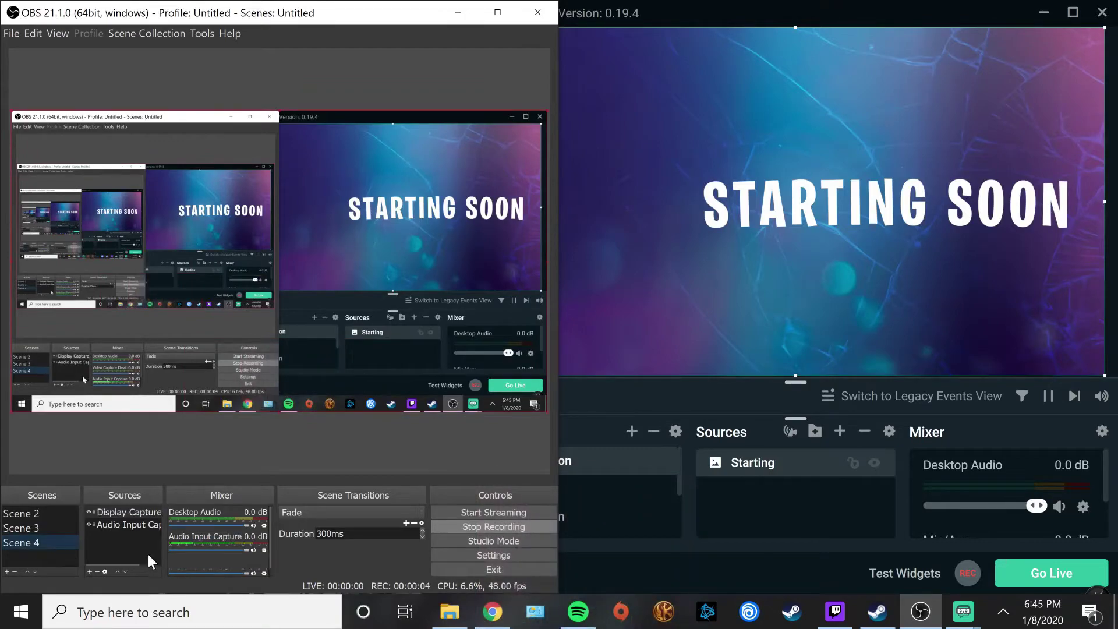
left_click(90, 570)
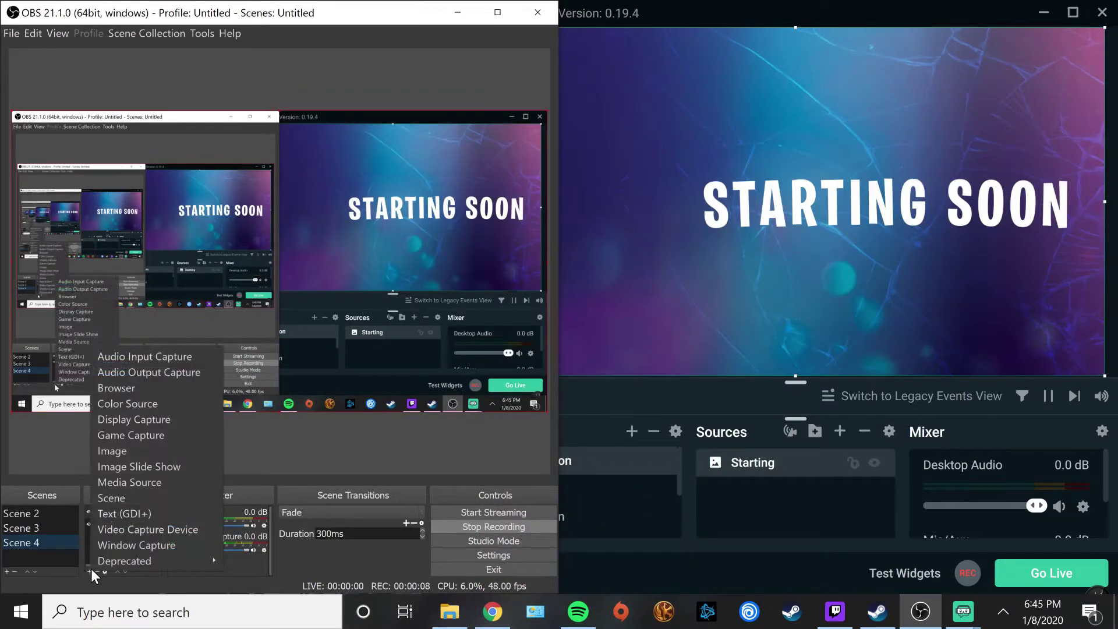
left_click(182, 477)
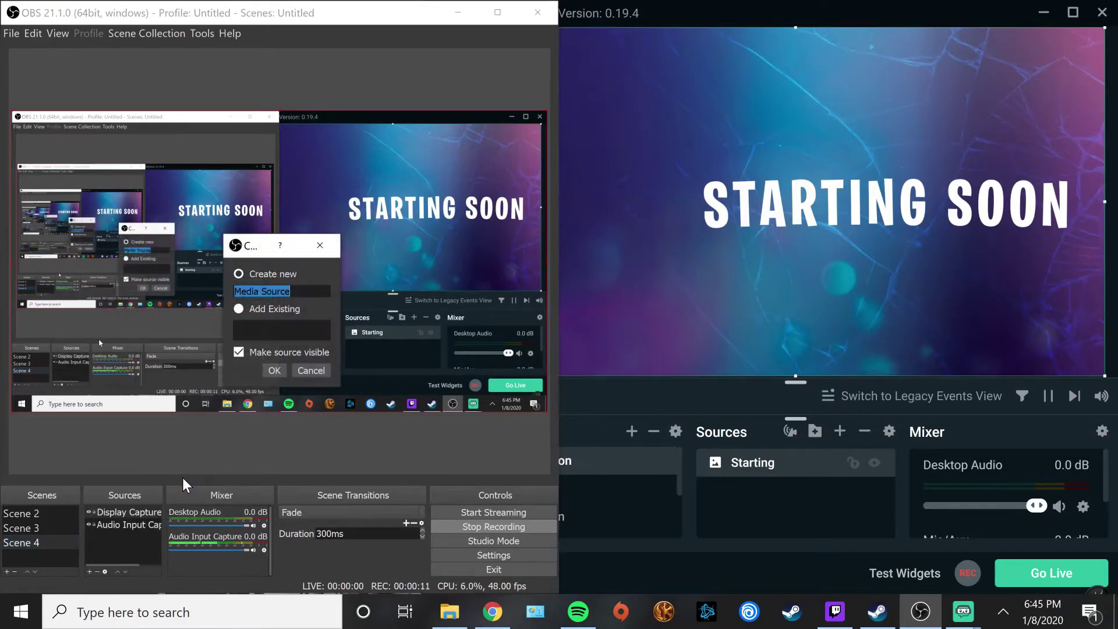
left_click(274, 369)
double_click(279, 292)
type("starting")
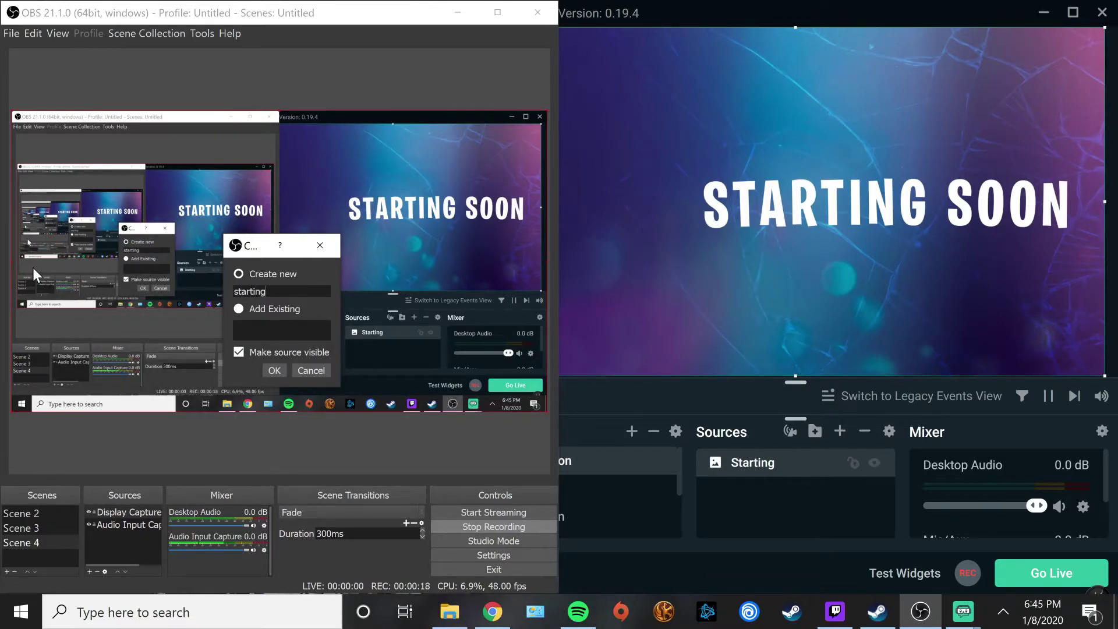
type(" soon")
left_click(274, 370)
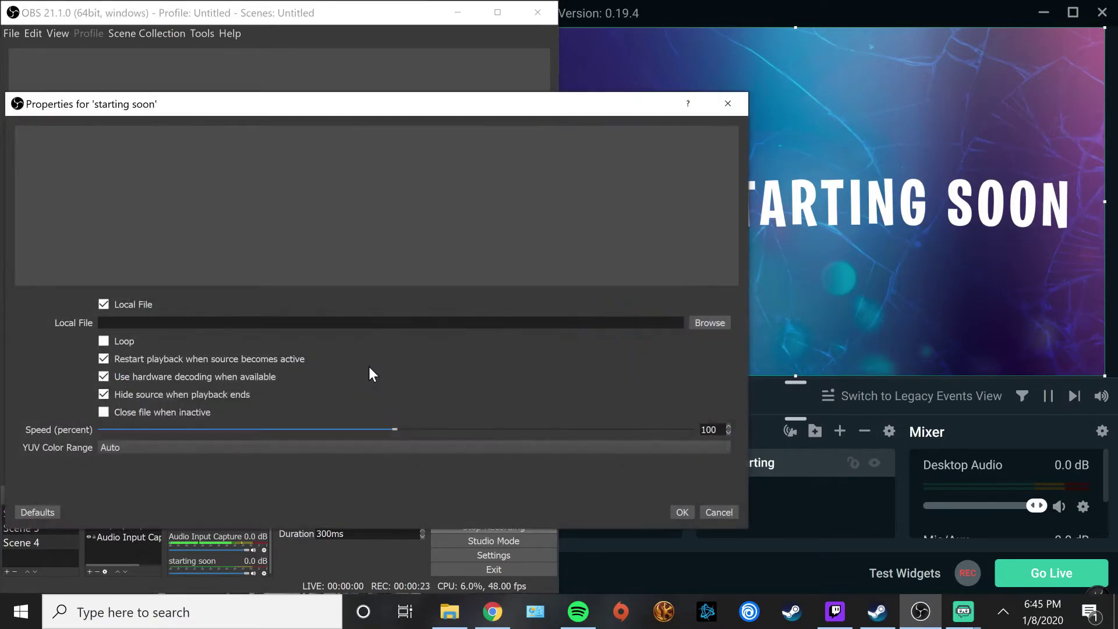
- Load the pasted Portals Starting Soon png path into the source and enable Loop
left_click(706, 324)
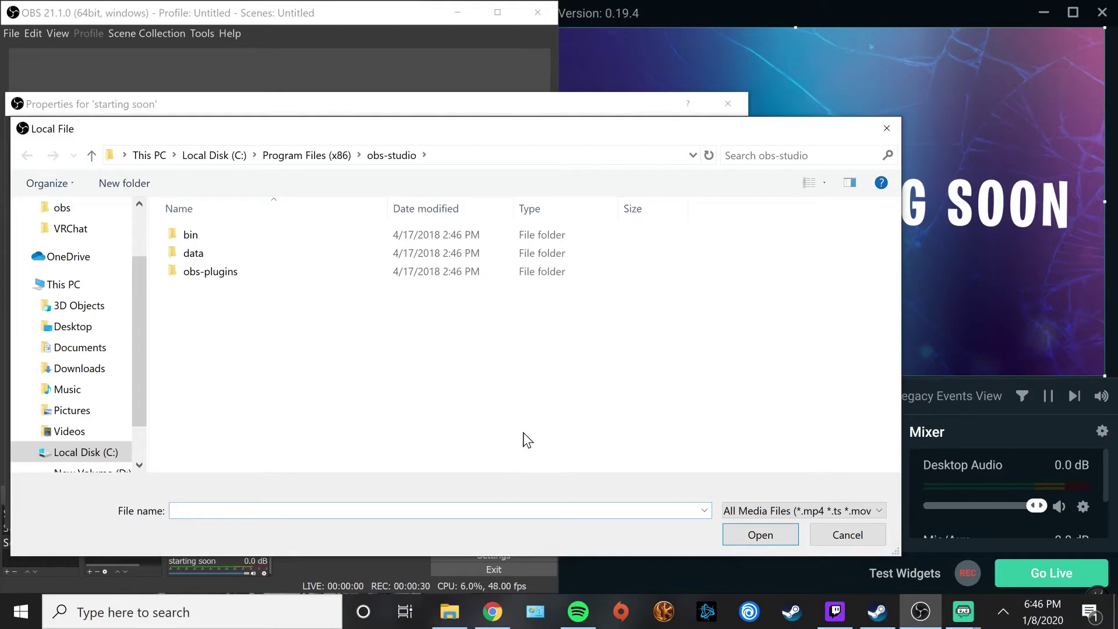
type("C:\\Users\\super\\AppData\\Roaming\\slobs-client\\Overlays\\8d9ae40b-1d02-4a5b-aeec-d0b26f881b53\\83.png")
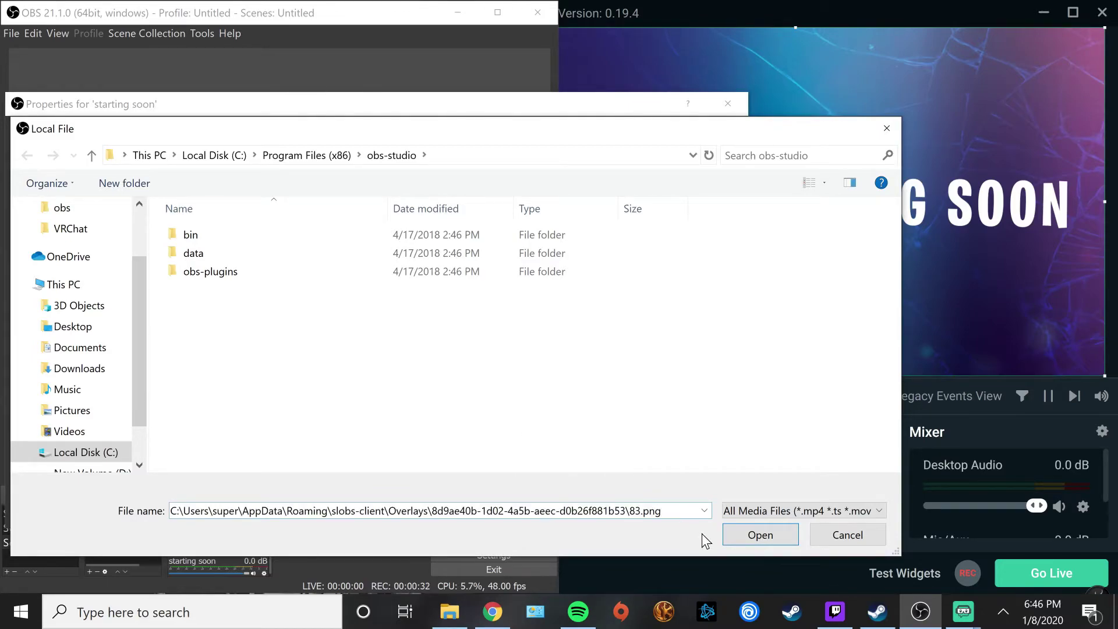
left_click(769, 531)
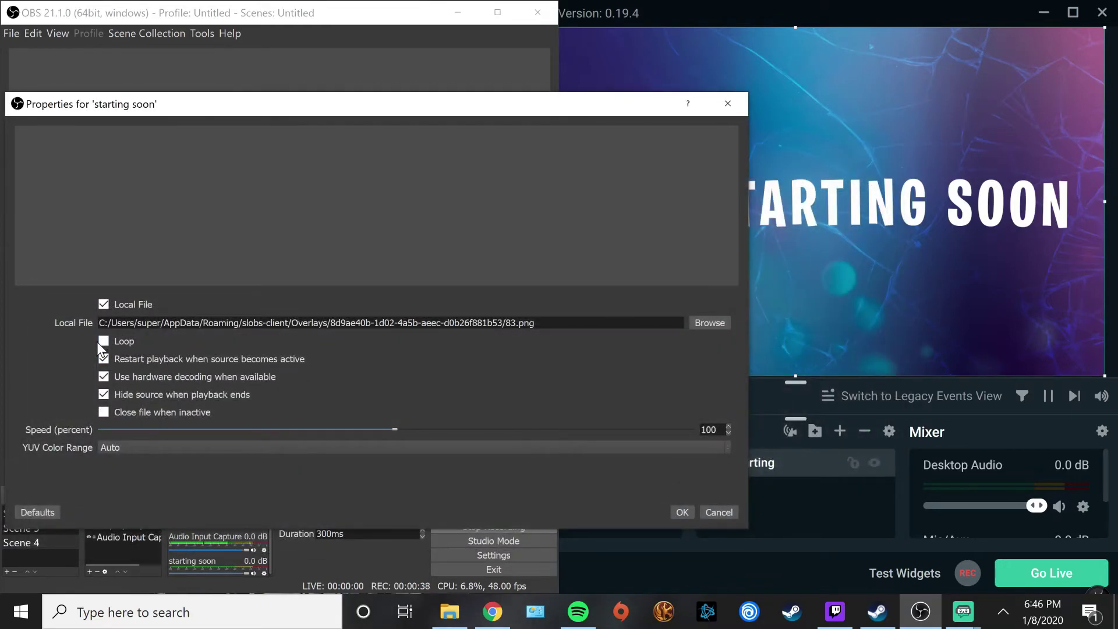
left_click(115, 343)
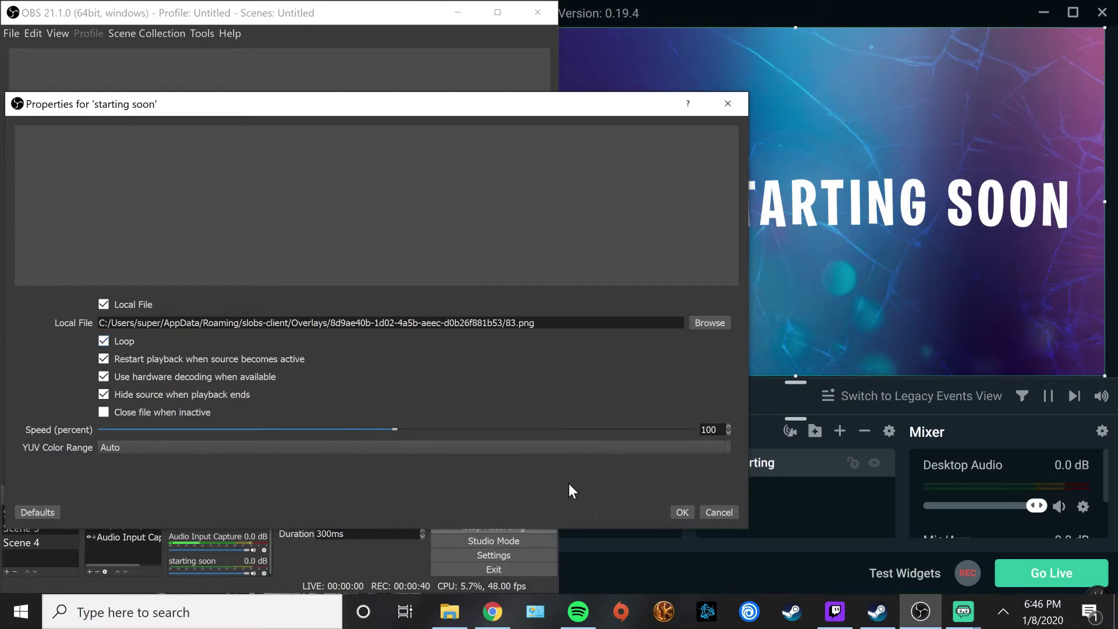